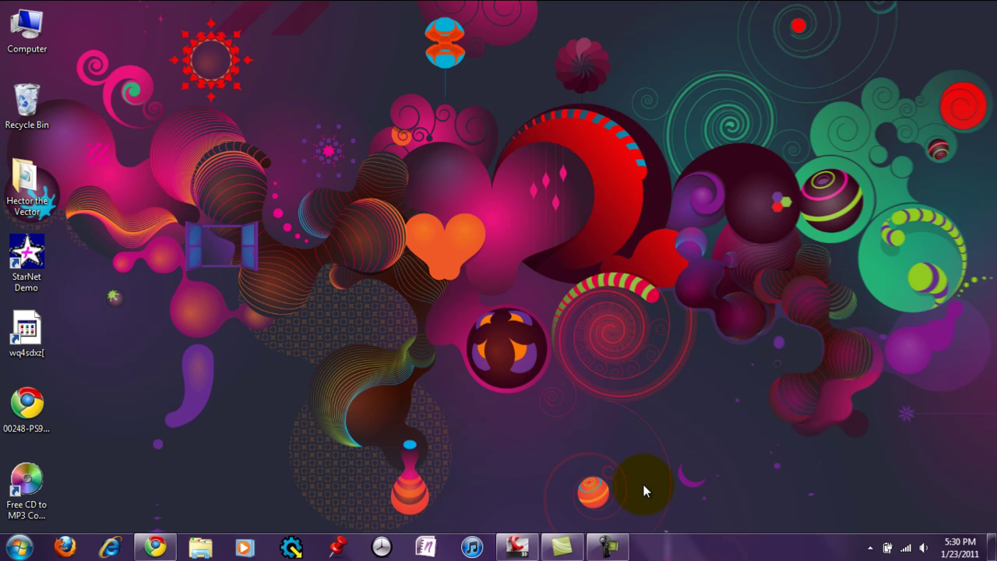
Step: Create a new desktop folder named 'CSUR 2233 Projects'
right_click(643, 360)
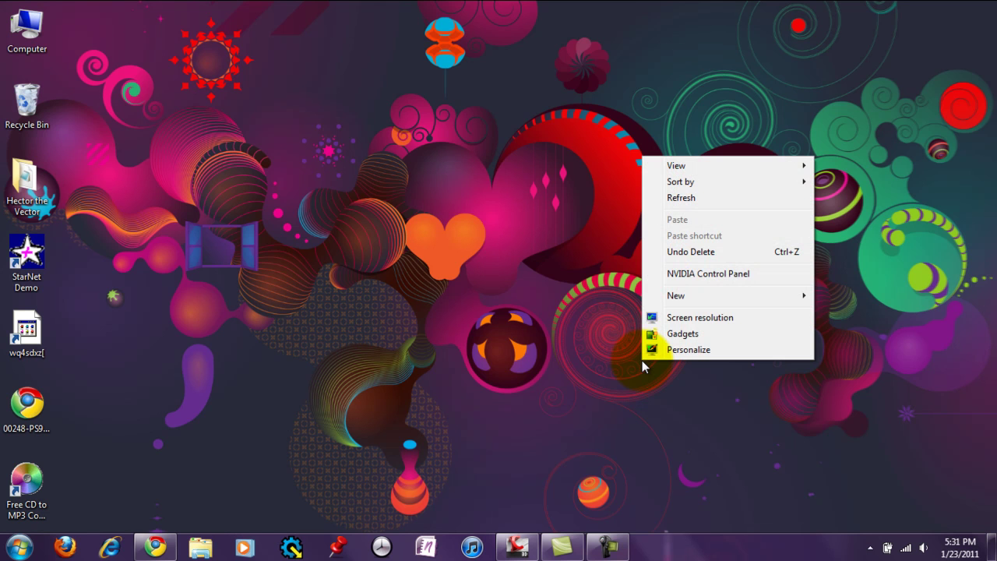
mouse_move(679, 296)
left_click(620, 295)
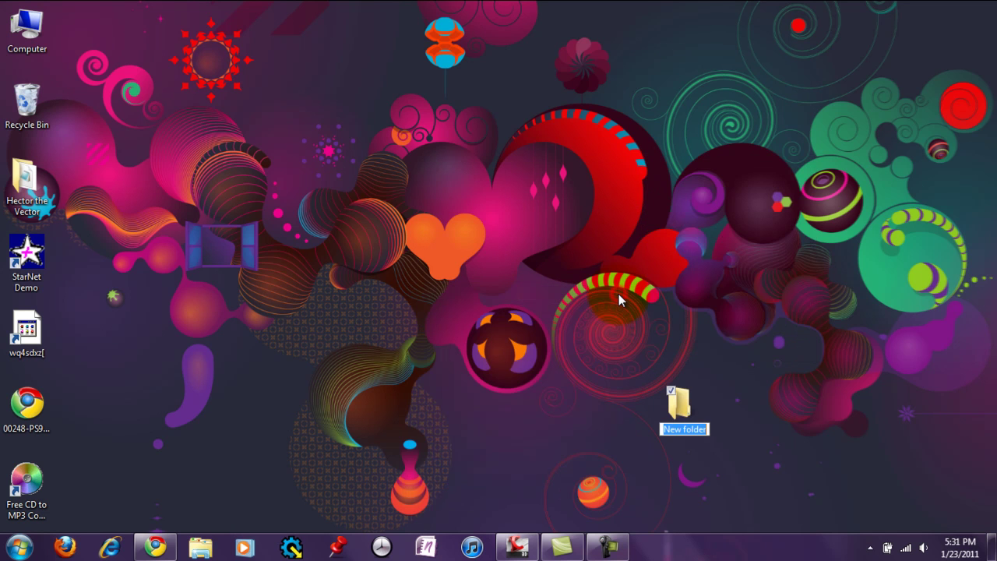
type("CSUR")
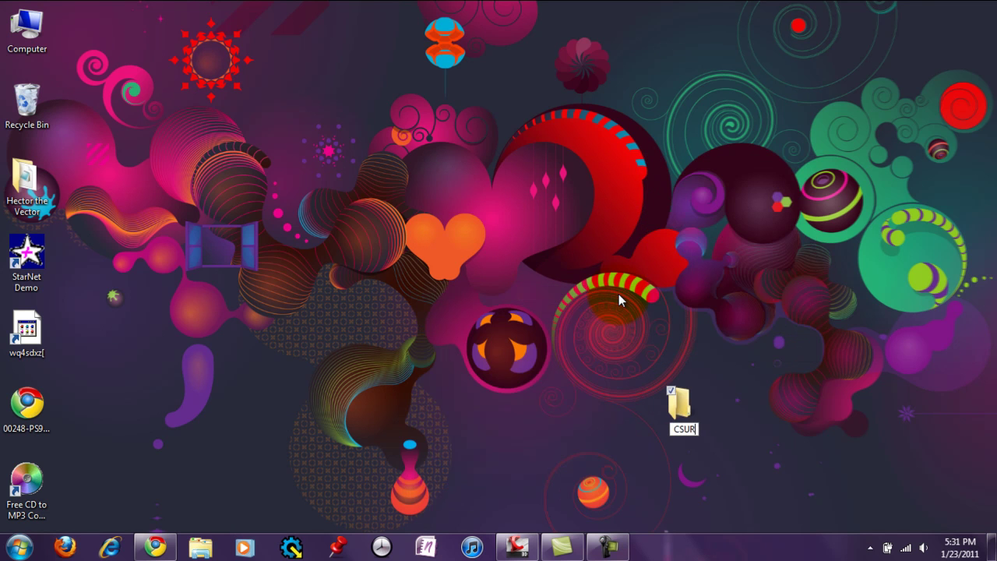
type(" 2233 Pro")
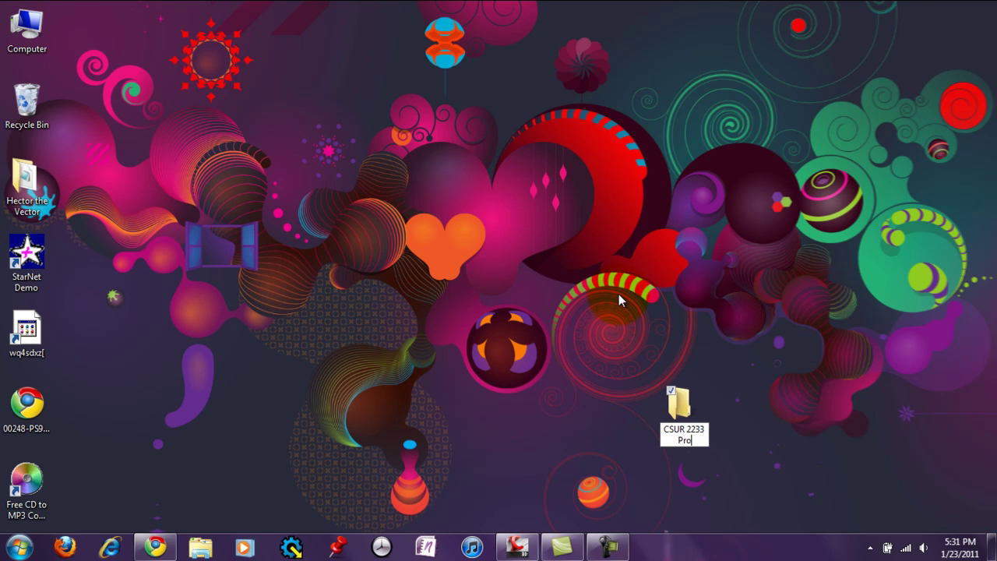
type("jects")
key("Return")
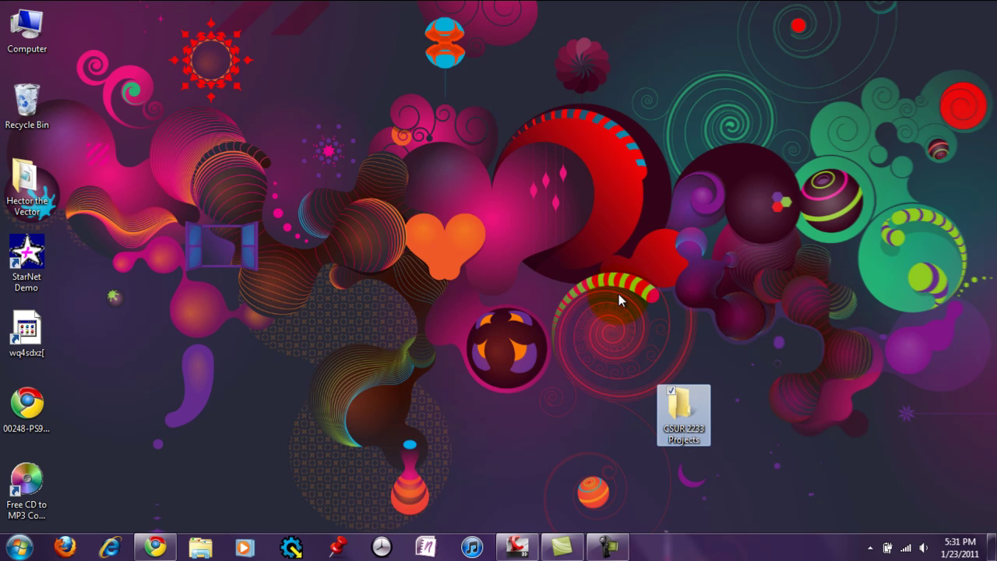
Step: Open the CSUR 2233 Projects folder and add a new empty subfolder inside it
double_click(669, 407)
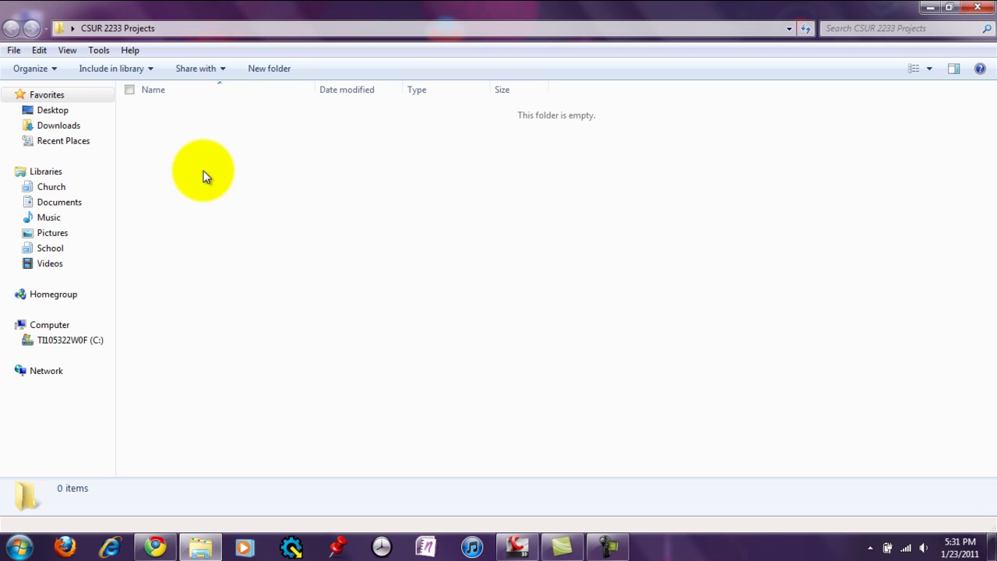
right_click(204, 173)
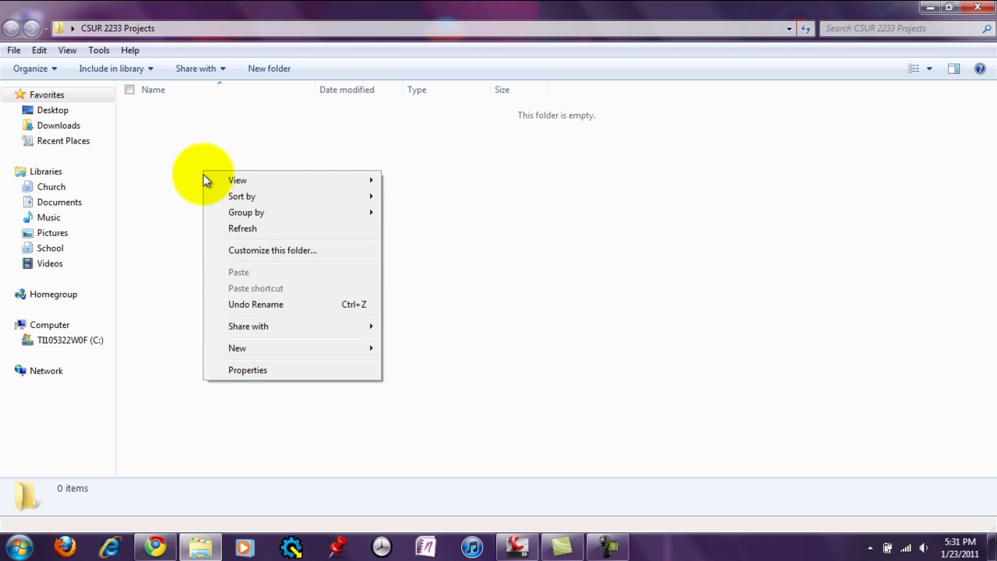
mouse_move(239, 349)
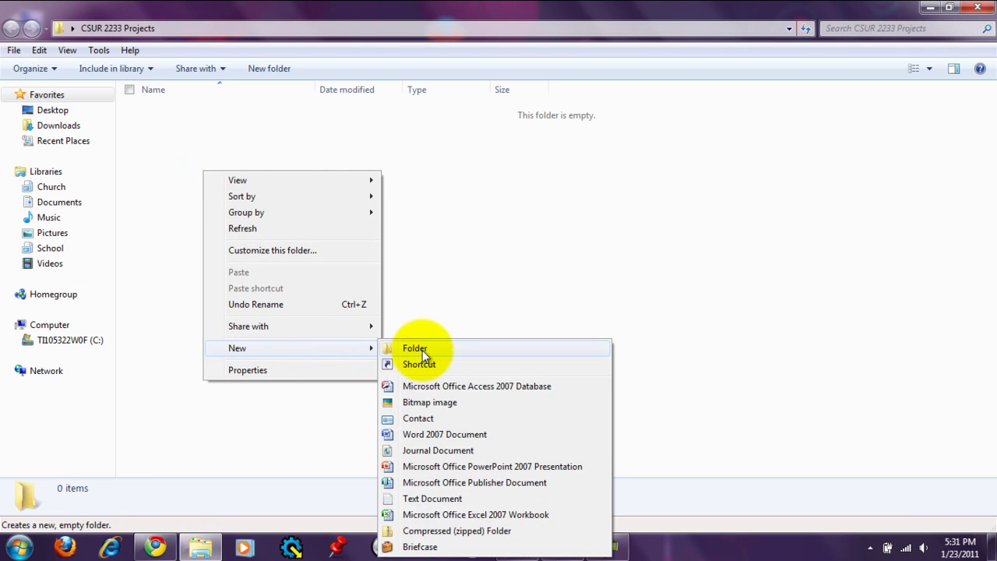
left_click(422, 350)
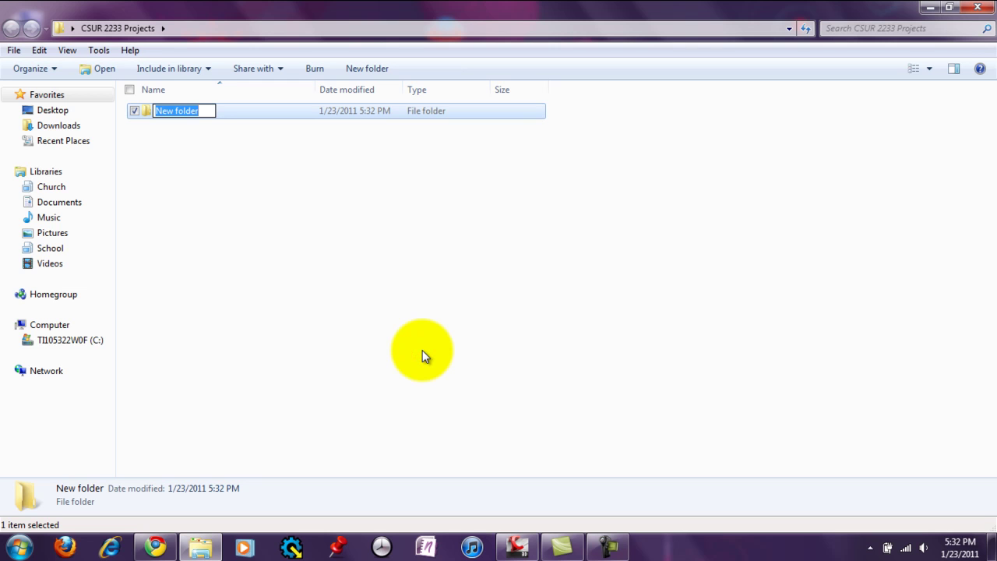
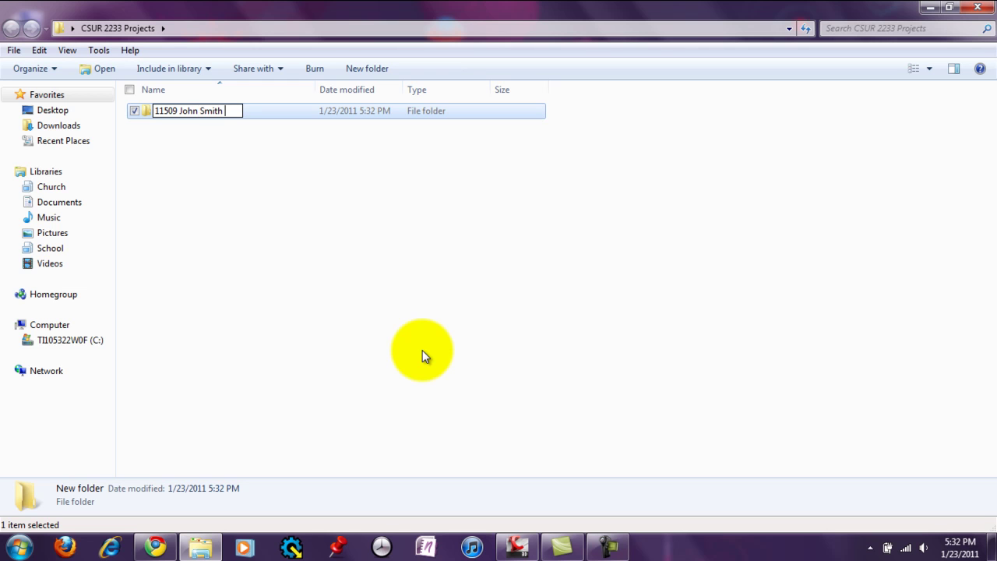
Step: Name the subfolder with the student's ID number, full name and code 32-7-25, correcting a typo
key("BackSpace")
key("BackSpace")
key("Return")
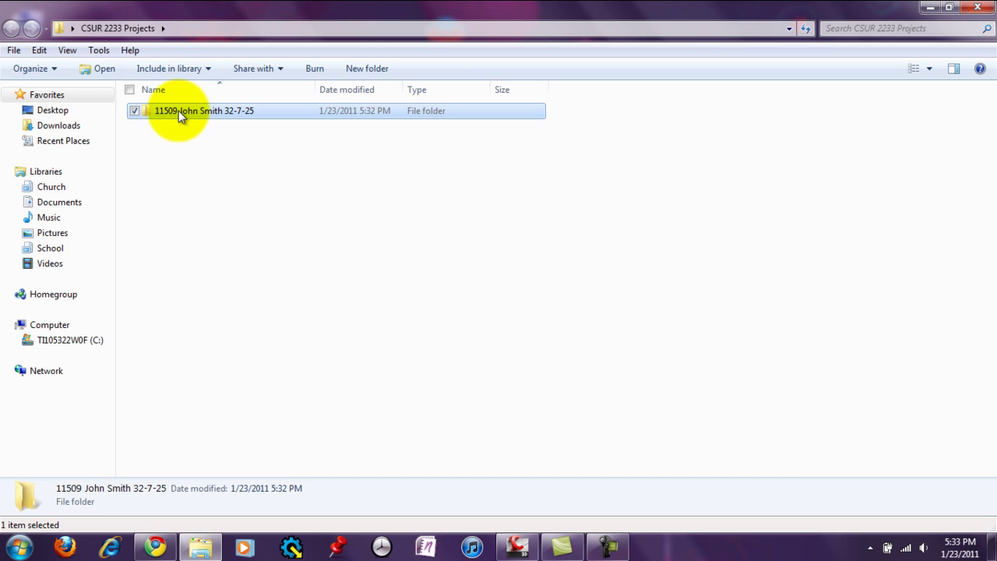
Step: Delete the ID-named subfolder to the Recycle Bin and create a new subfolder named 'Homework 2' instead
key("Delete")
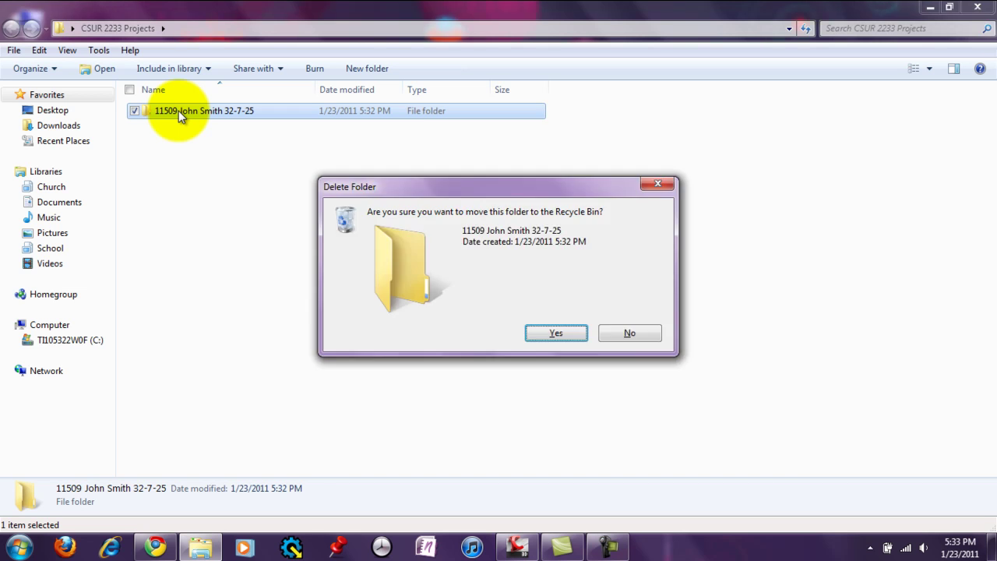
left_click(552, 333)
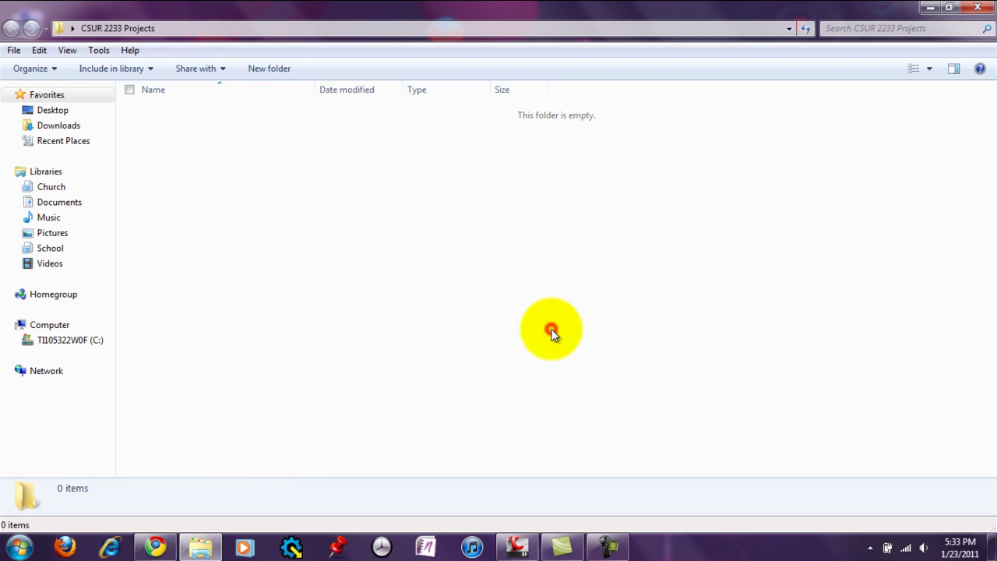
right_click(271, 201)
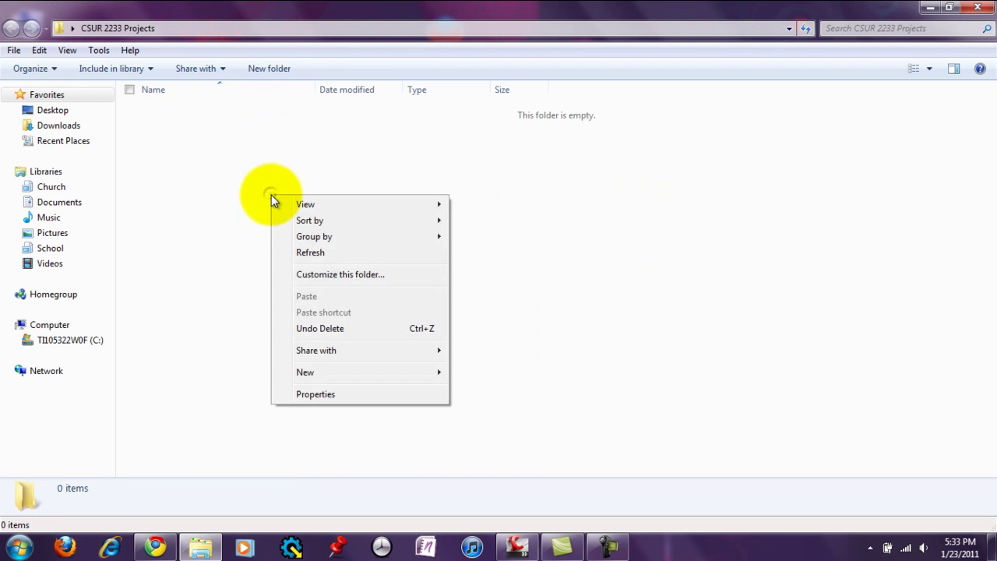
mouse_move(332, 372)
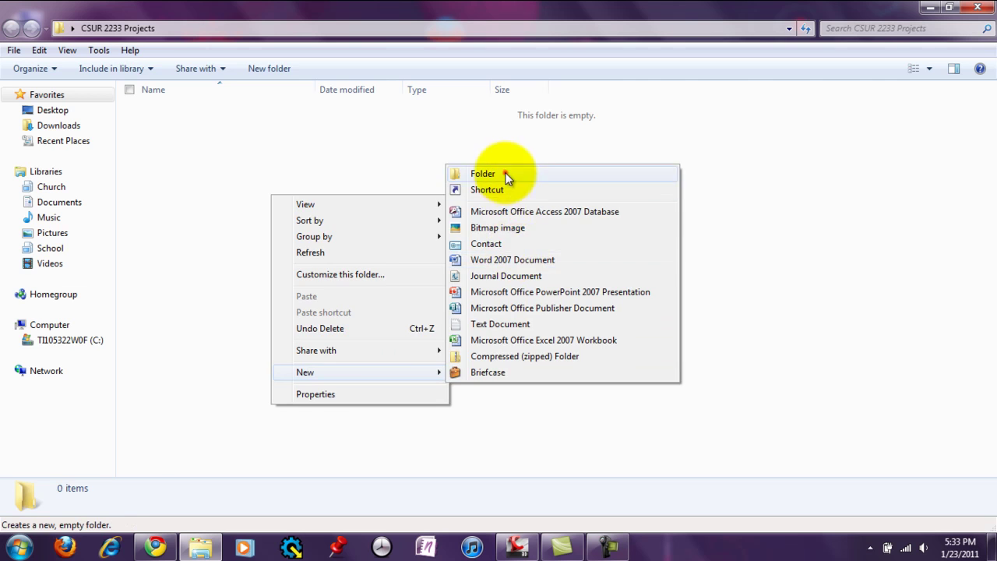
left_click(508, 175)
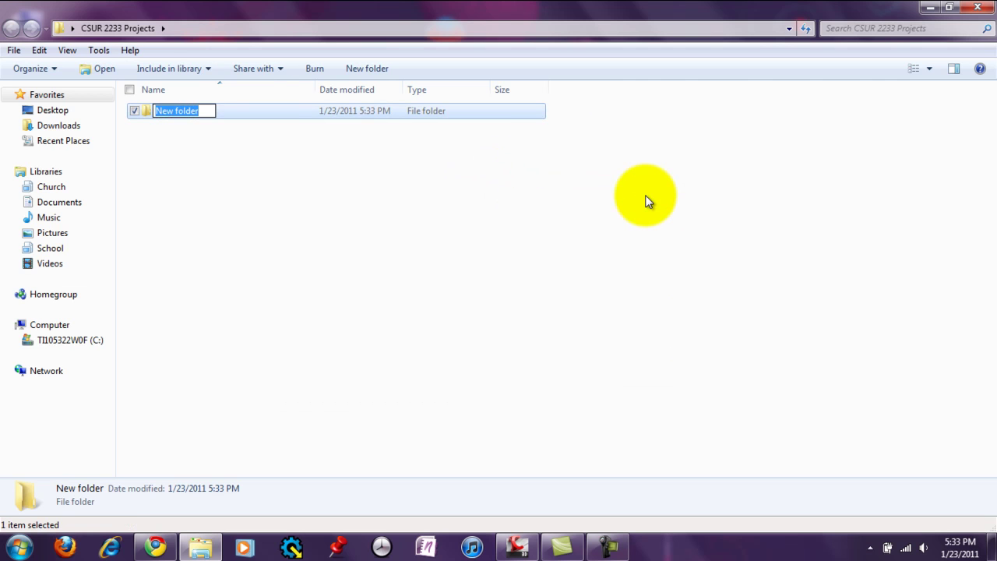
type("Homework 2")
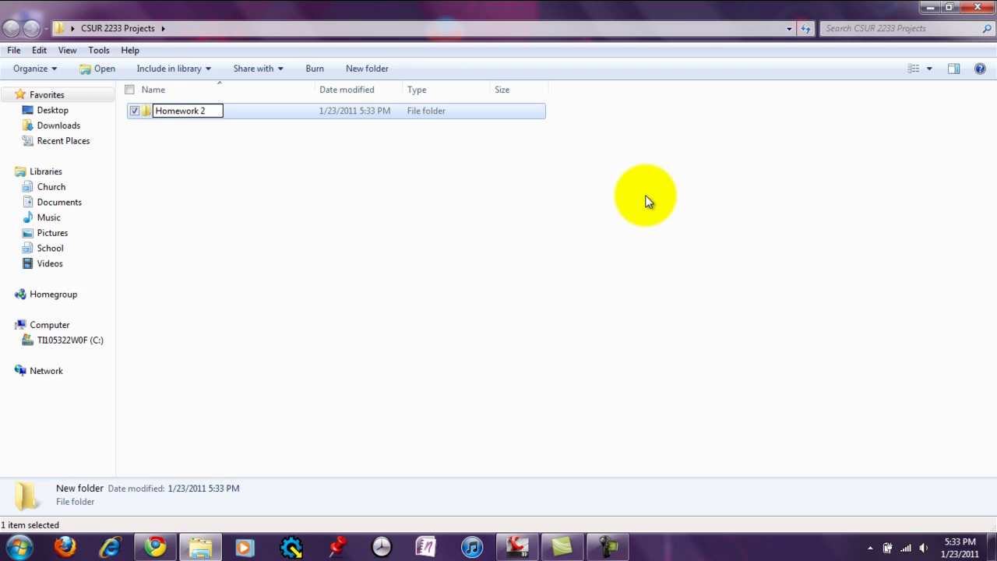
key("Return")
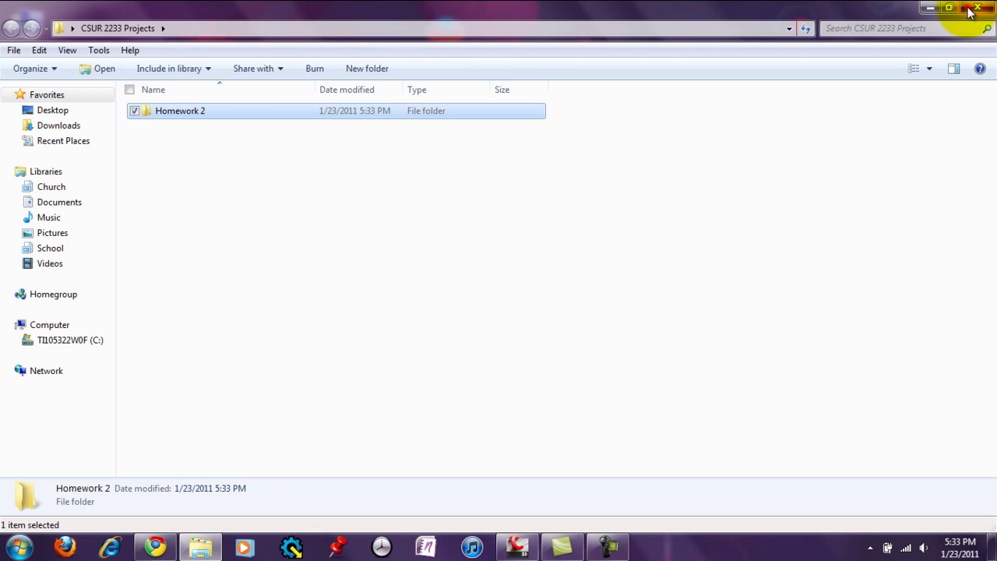
Step: Close the CSUR 2233 Projects Explorer window and restore the AutoCAD drawing window from the taskbar
left_click(977, 7)
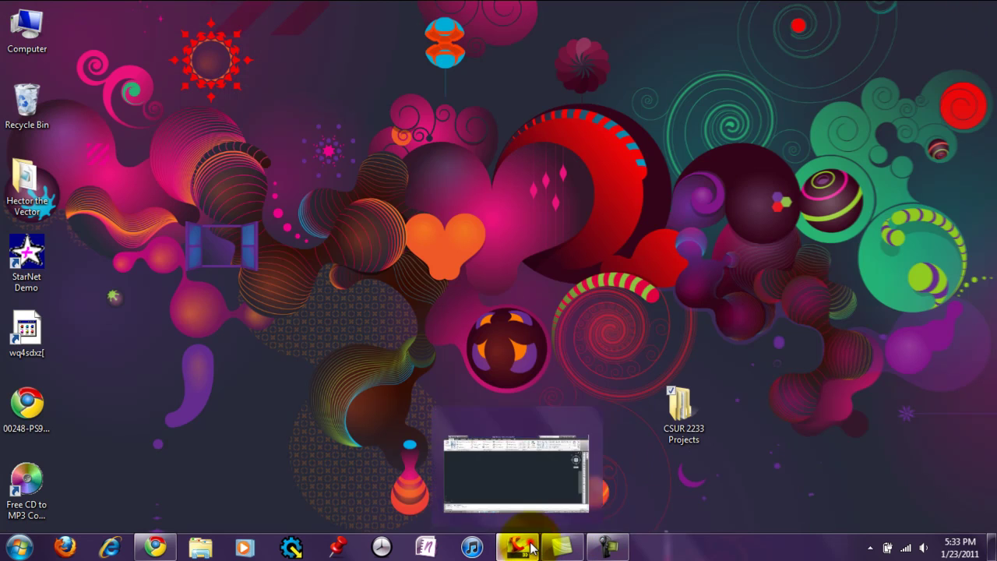
left_click(532, 548)
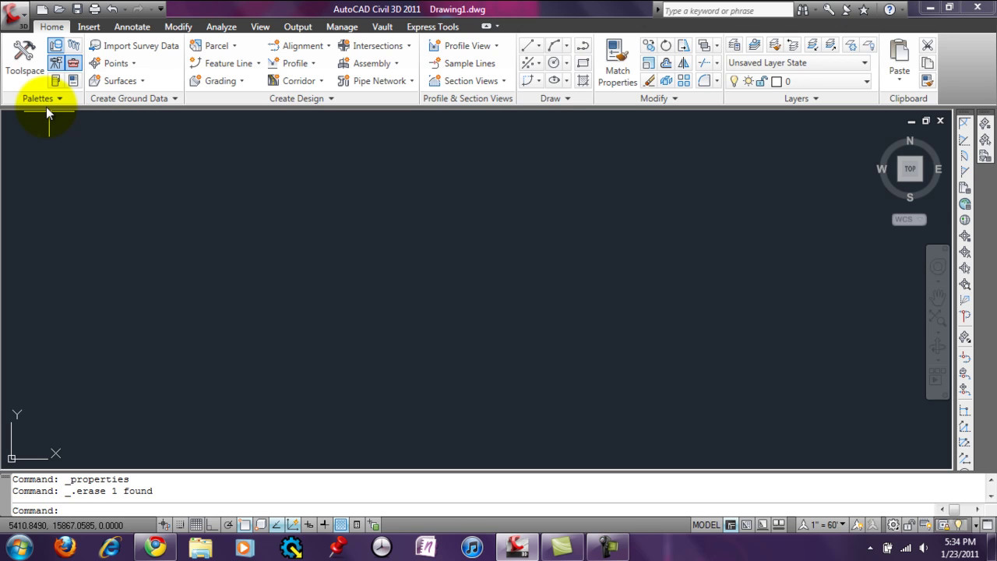
Step: Try Save As and New from the application menu, cancelling both dialogs, then reopen the menu
left_click(15, 14)
left_click(62, 193)
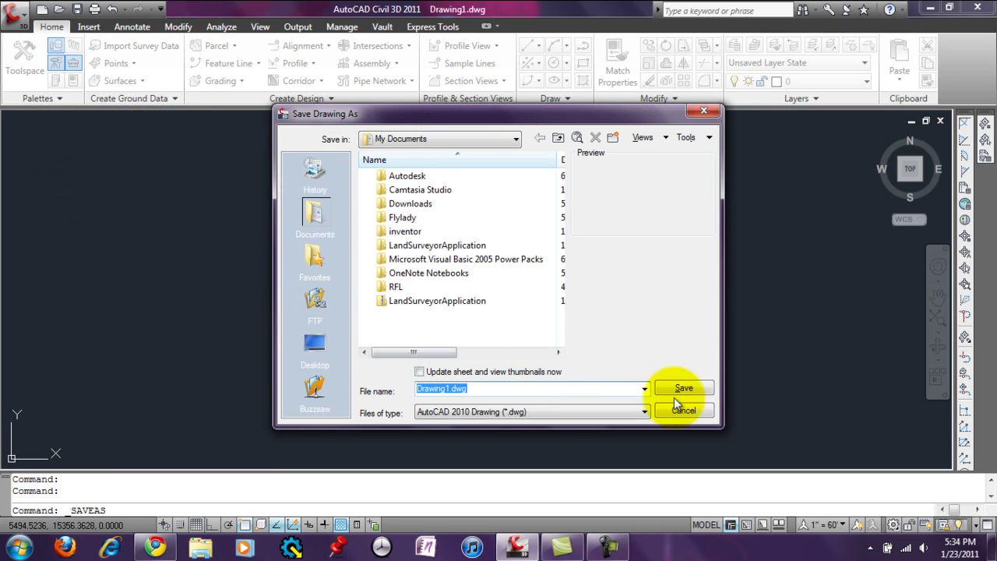
left_click(684, 411)
left_click(14, 14)
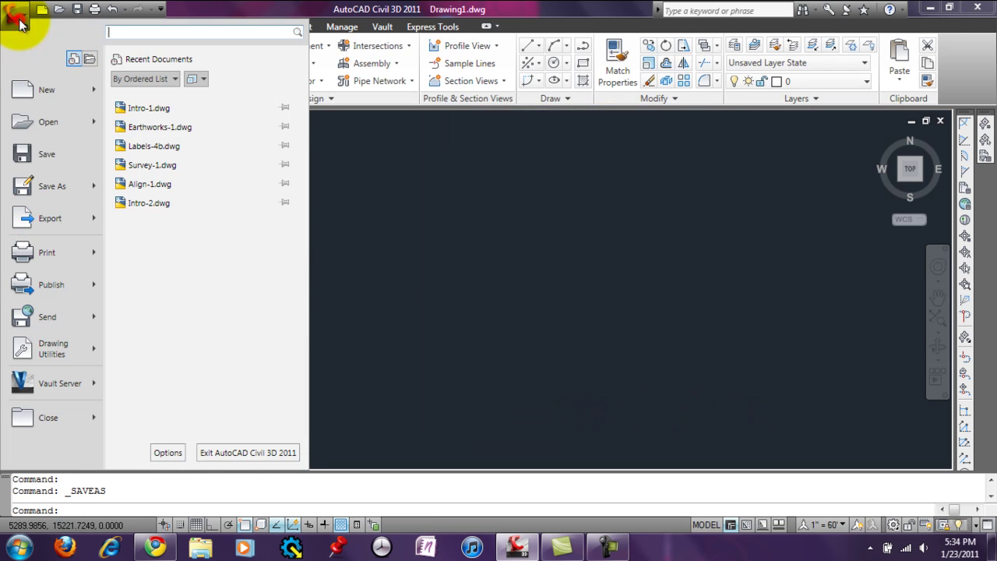
left_click(33, 97)
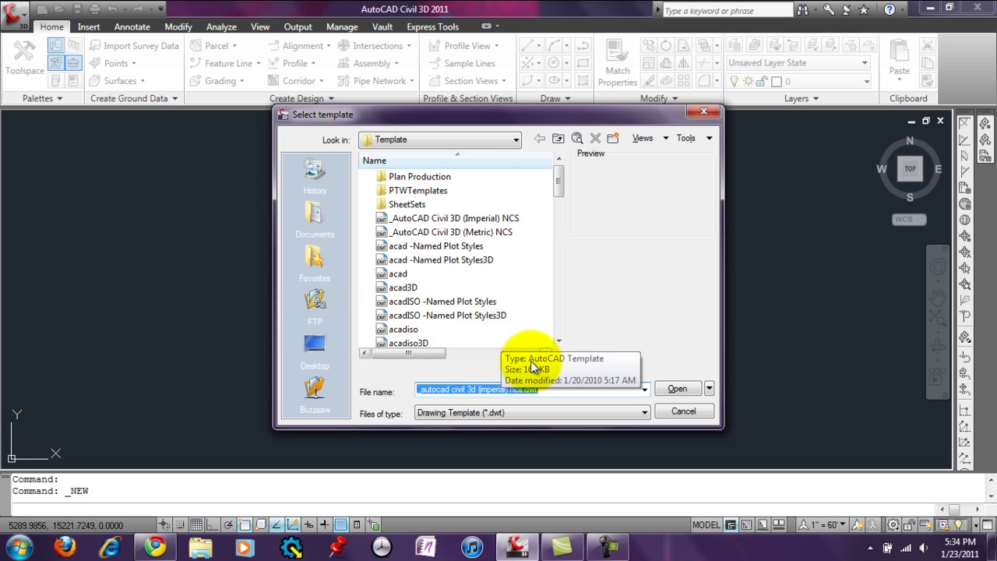
left_click(683, 412)
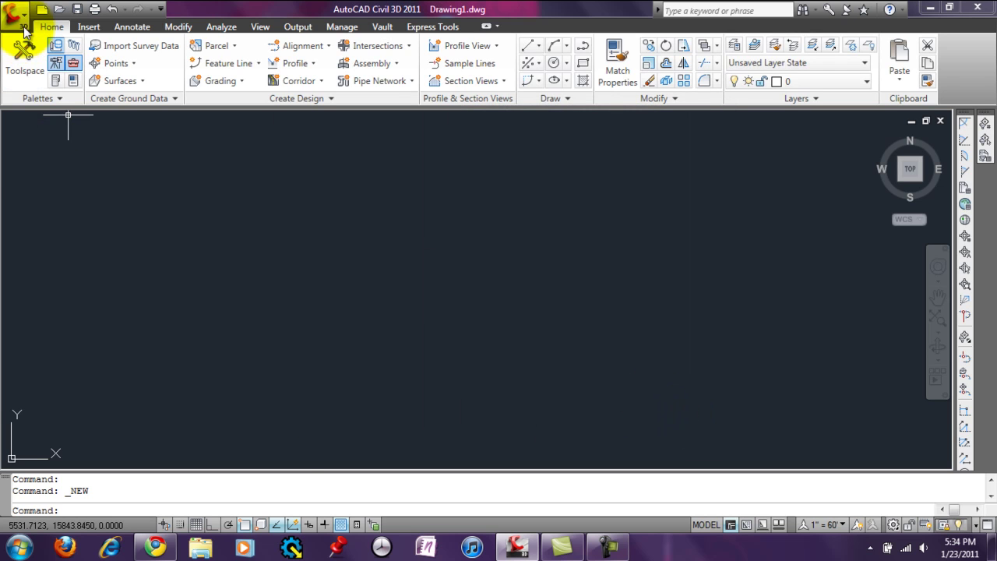
left_click(24, 28)
Step: In Save Drawing As, browse to Desktop > CSUR 2233 Projects > Homework 2
left_click(43, 183)
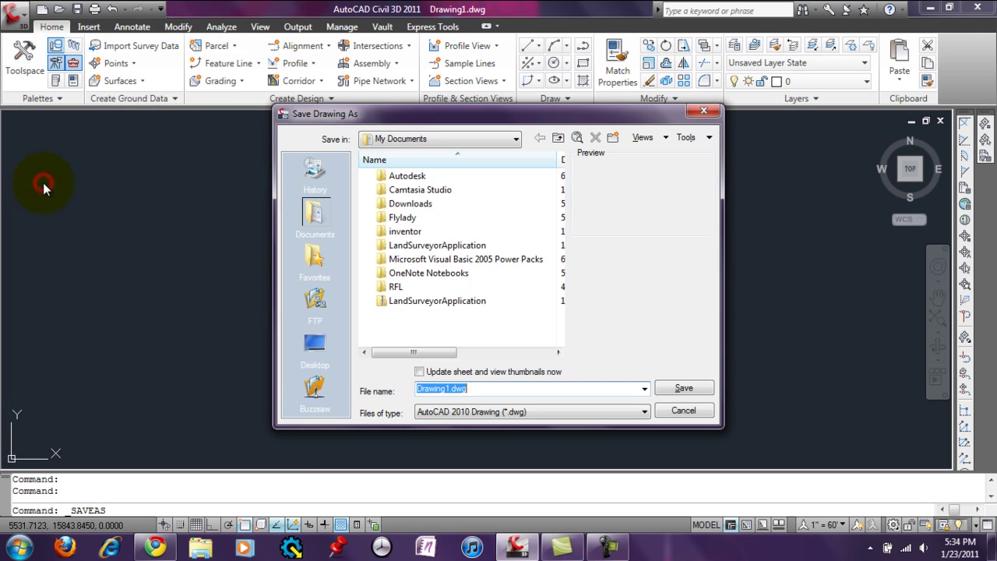
left_click(400, 141)
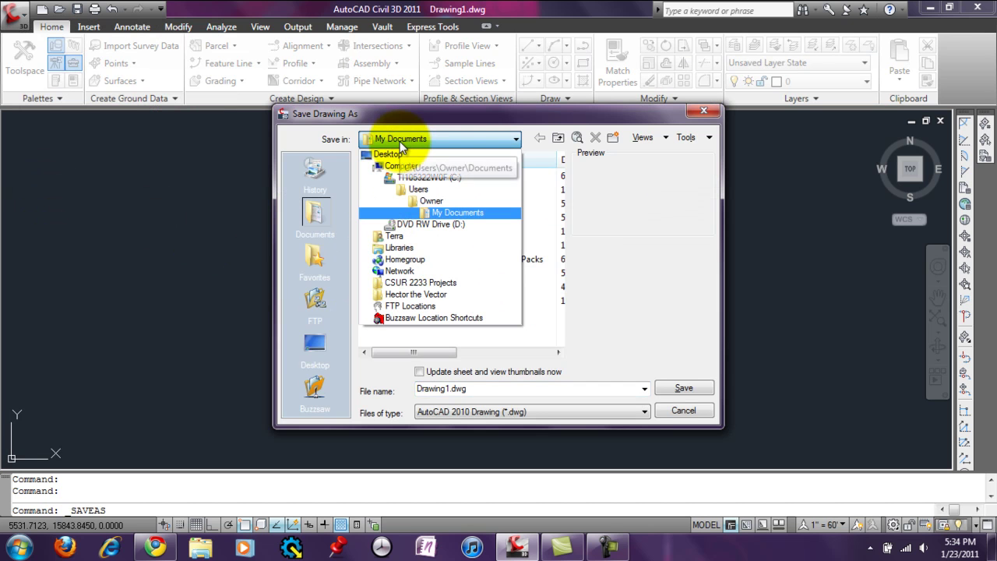
left_click(429, 154)
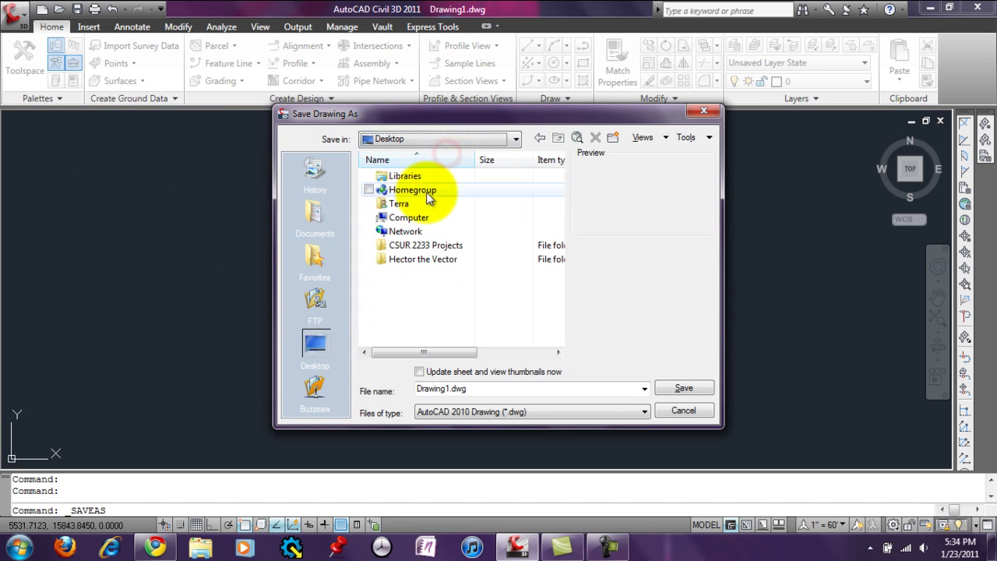
double_click(415, 245)
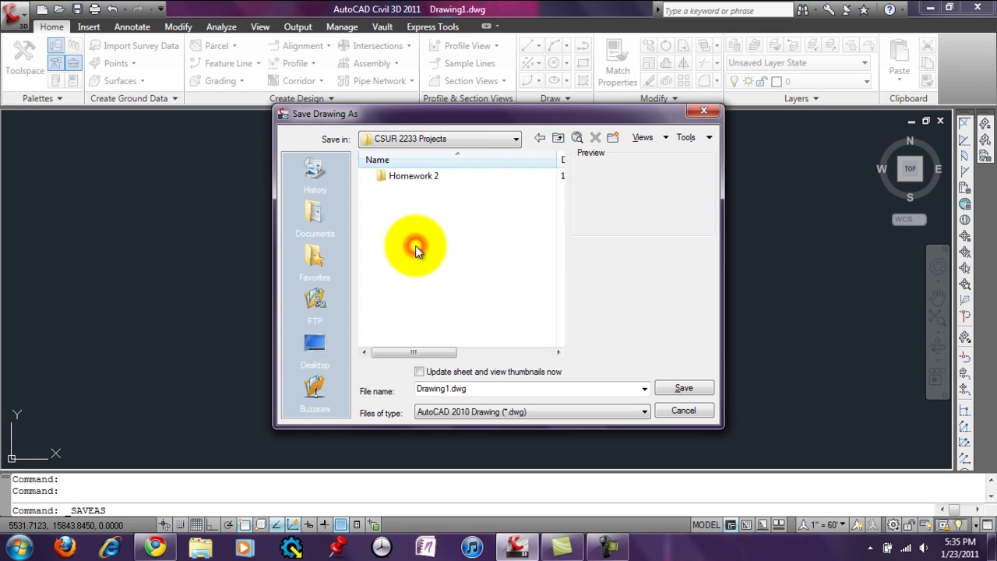
double_click(416, 176)
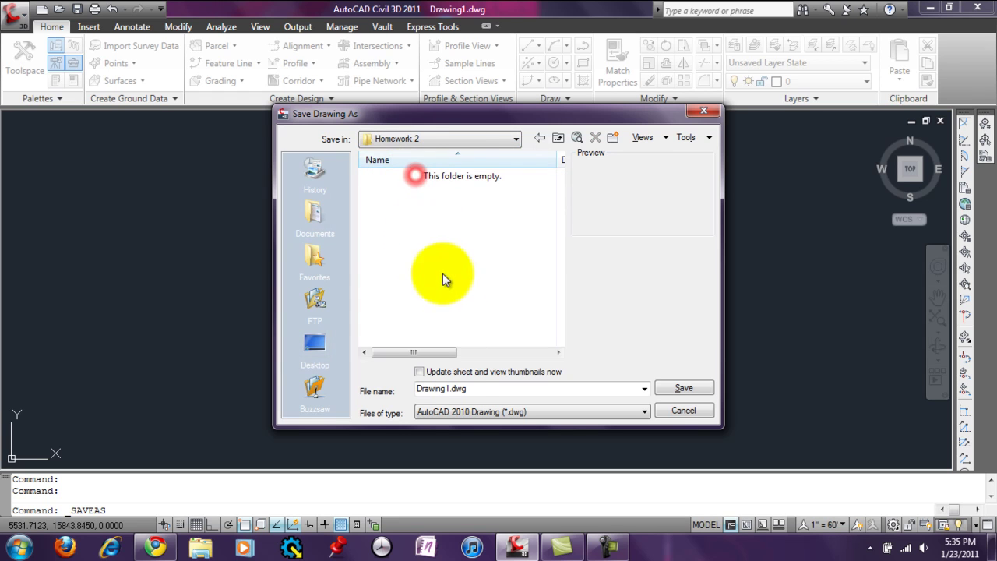
Step: Replace the file name Drawing1 with 'Homework 2' and save the drawing
left_click(456, 391)
left_click(448, 390)
left_click_drag(451, 389, 378, 385)
type("Hom")
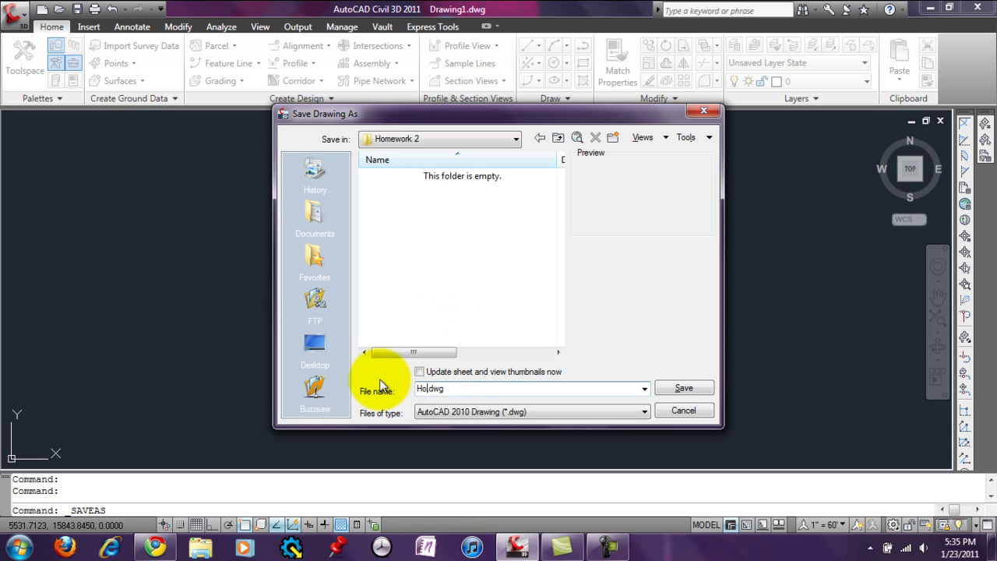
type("ework 2")
key("Return")
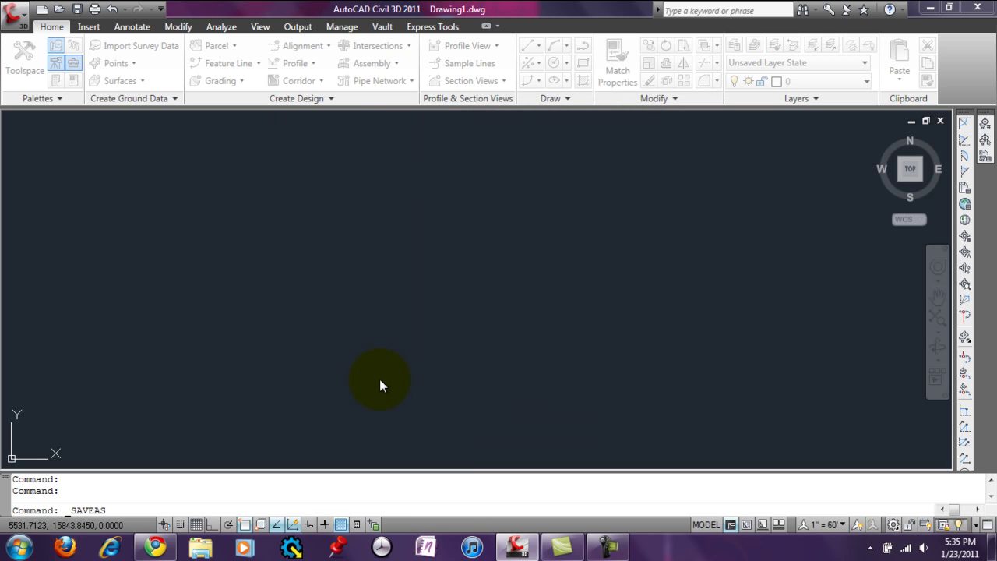